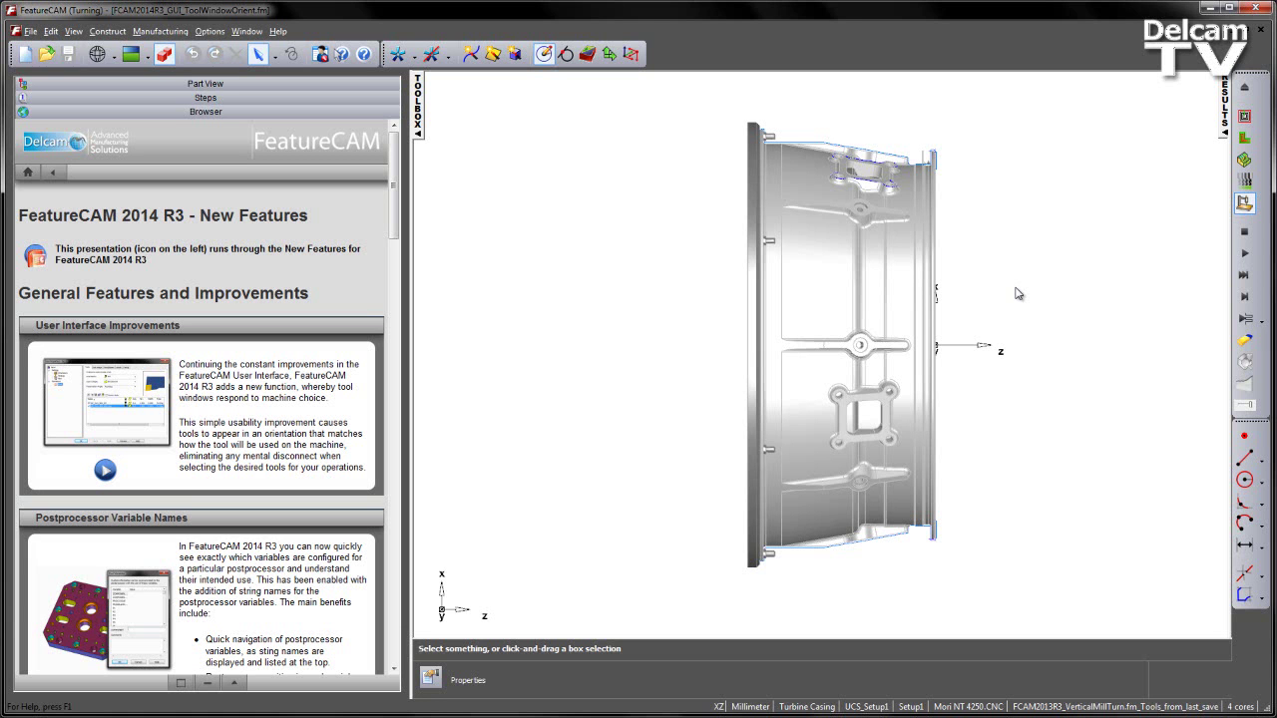
Turn the part to an isometric view, then back to a flat side view.
left_click(96, 54)
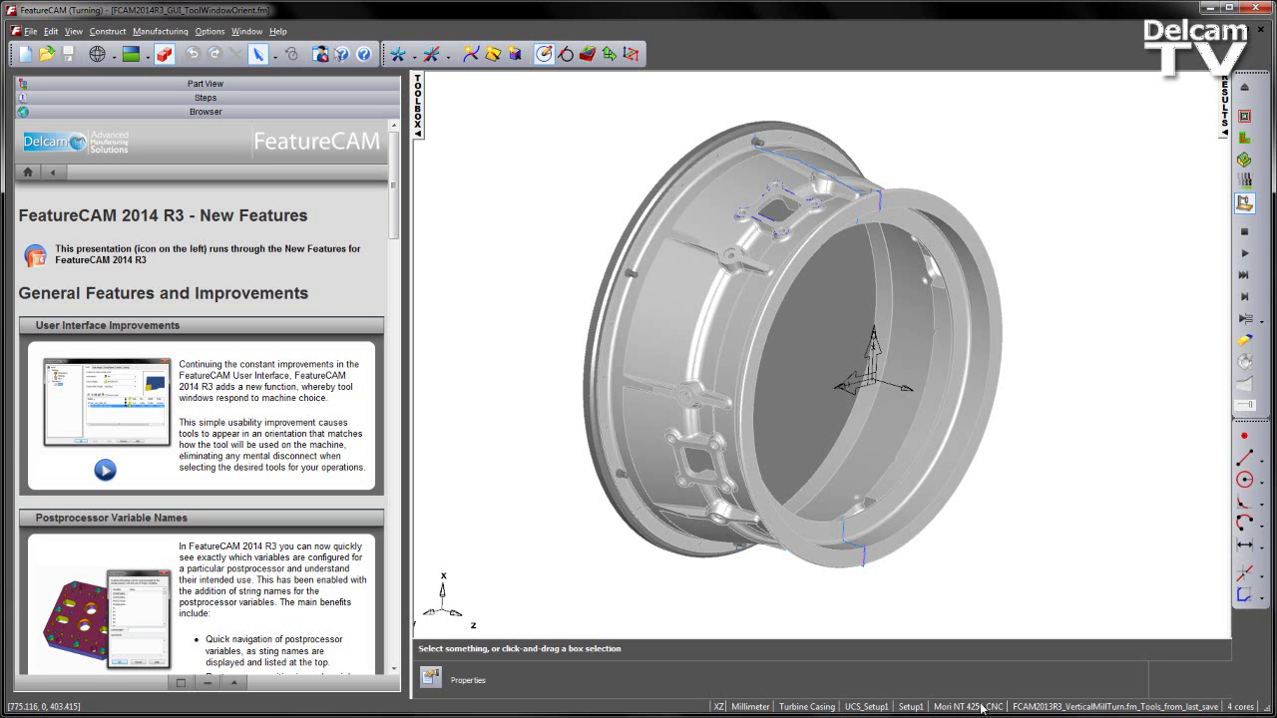
right_click(1061, 373)
left_click(1097, 566)
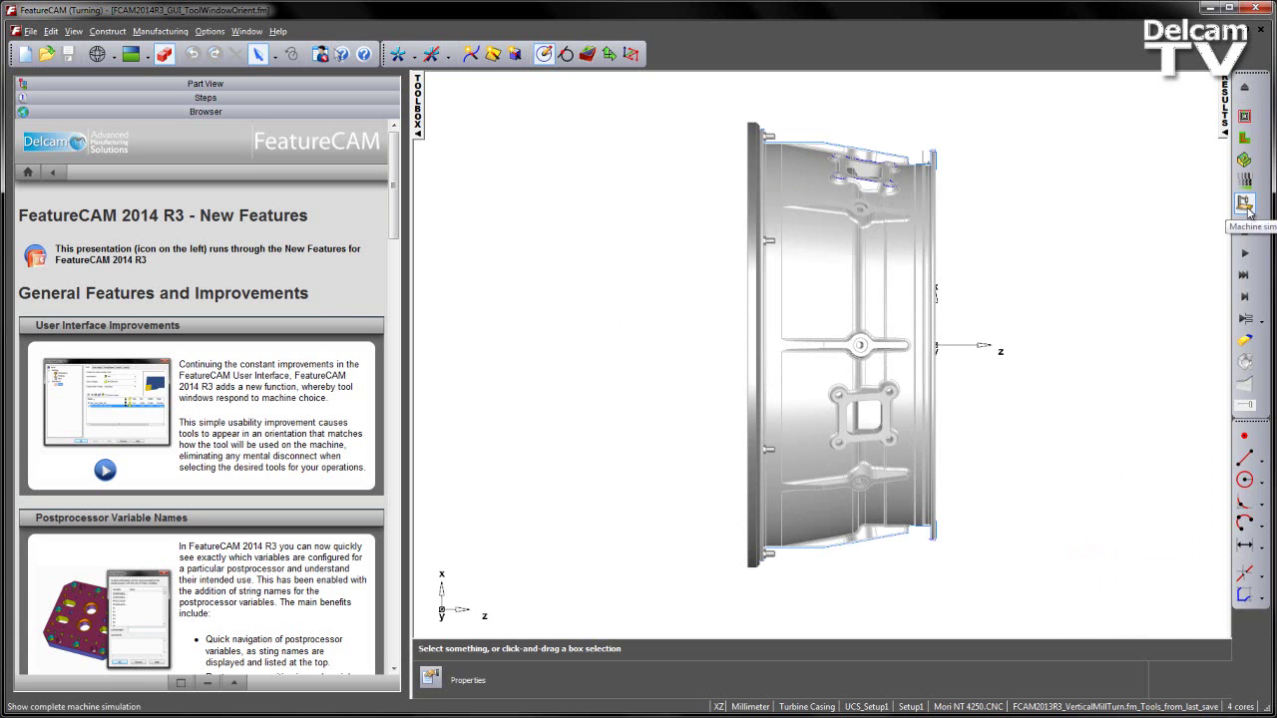
Step through full machine simulation on the horizontal machine, orbiting and zooming, then erase it.
left_click(1245, 203)
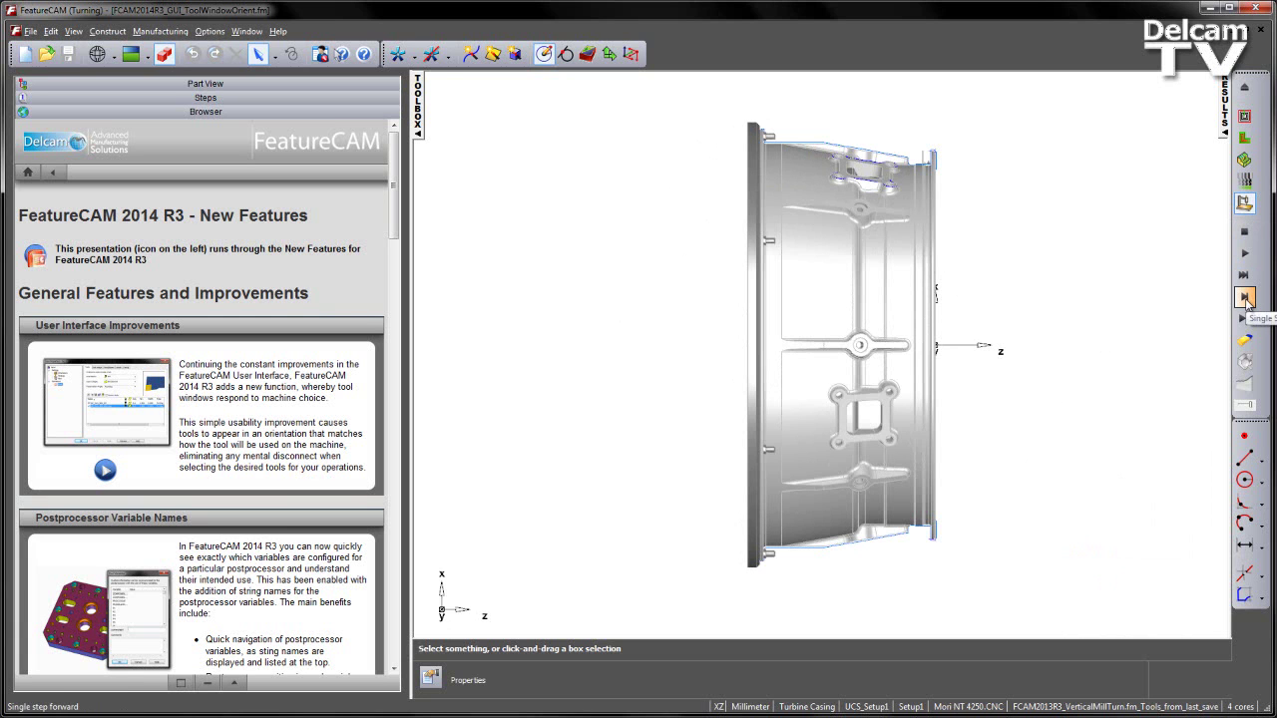
left_click(1245, 297)
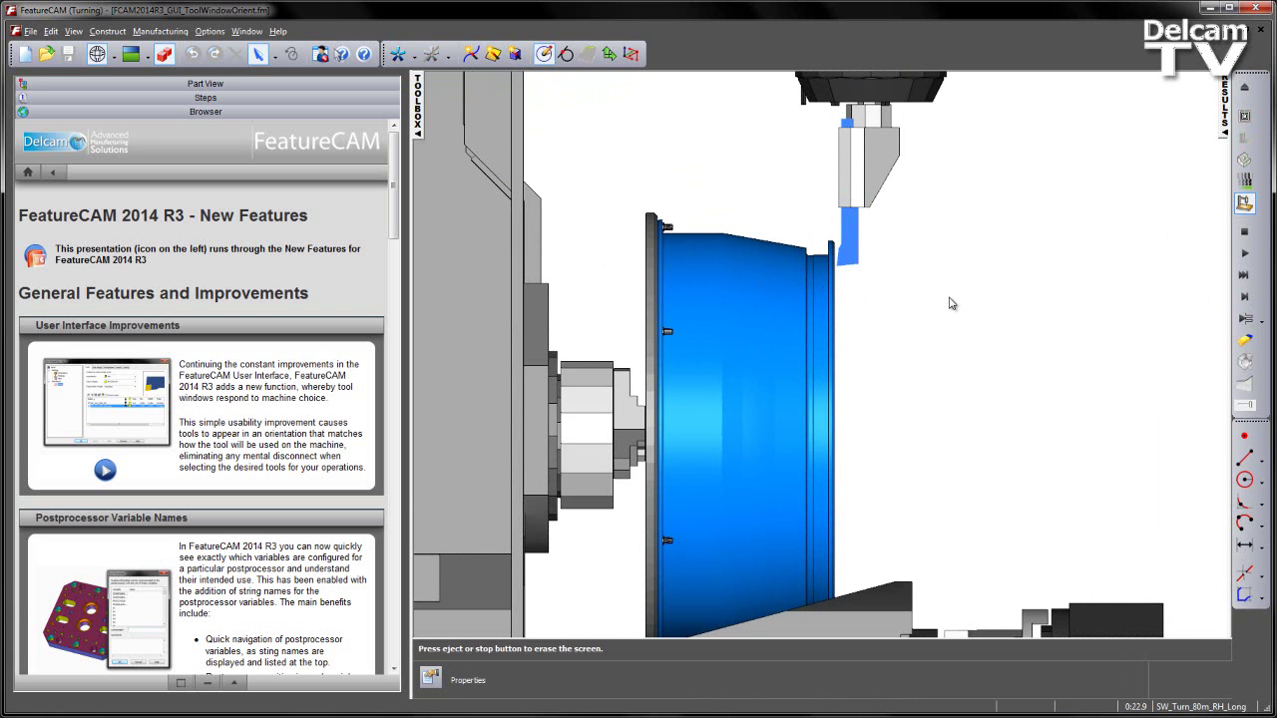
middle_click_drag(950, 303, 862, 424)
scroll(808, 419, "up", 4)
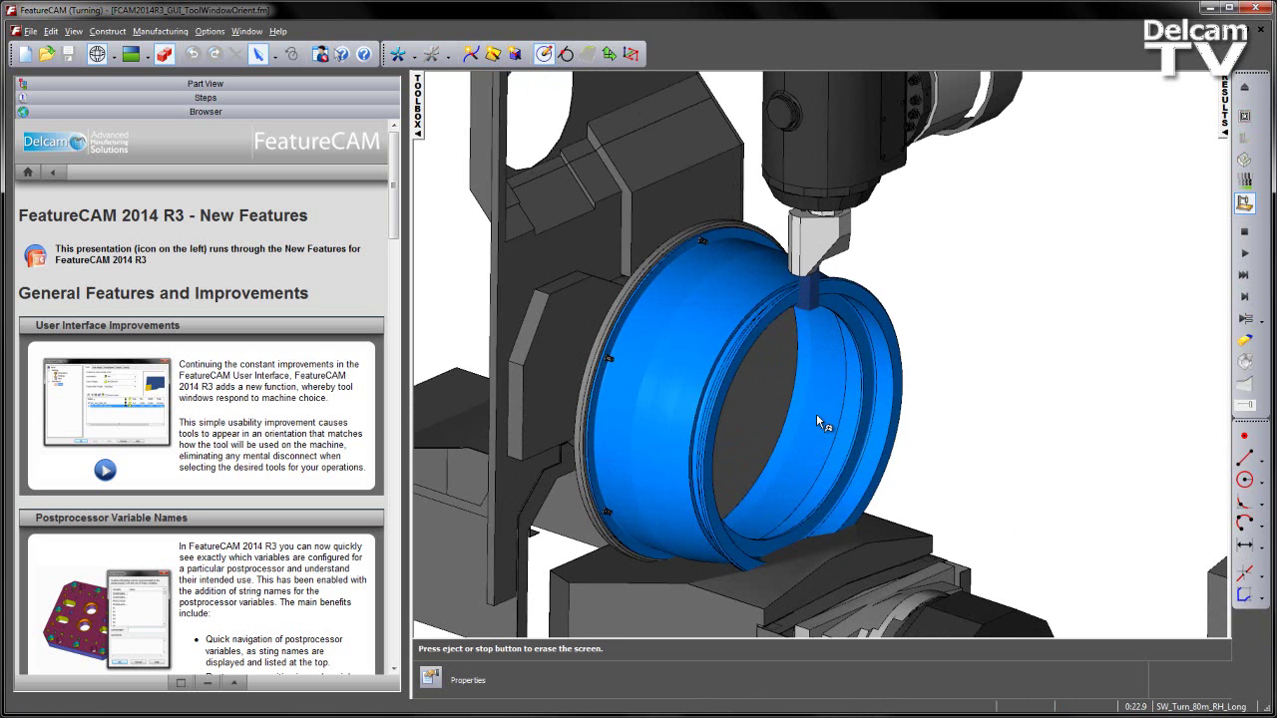
left_click(1244, 230)
Check face1's finish tool SW_Turn_80m_RH_Long, set the Top view, and close face1's properties.
left_click(206, 87)
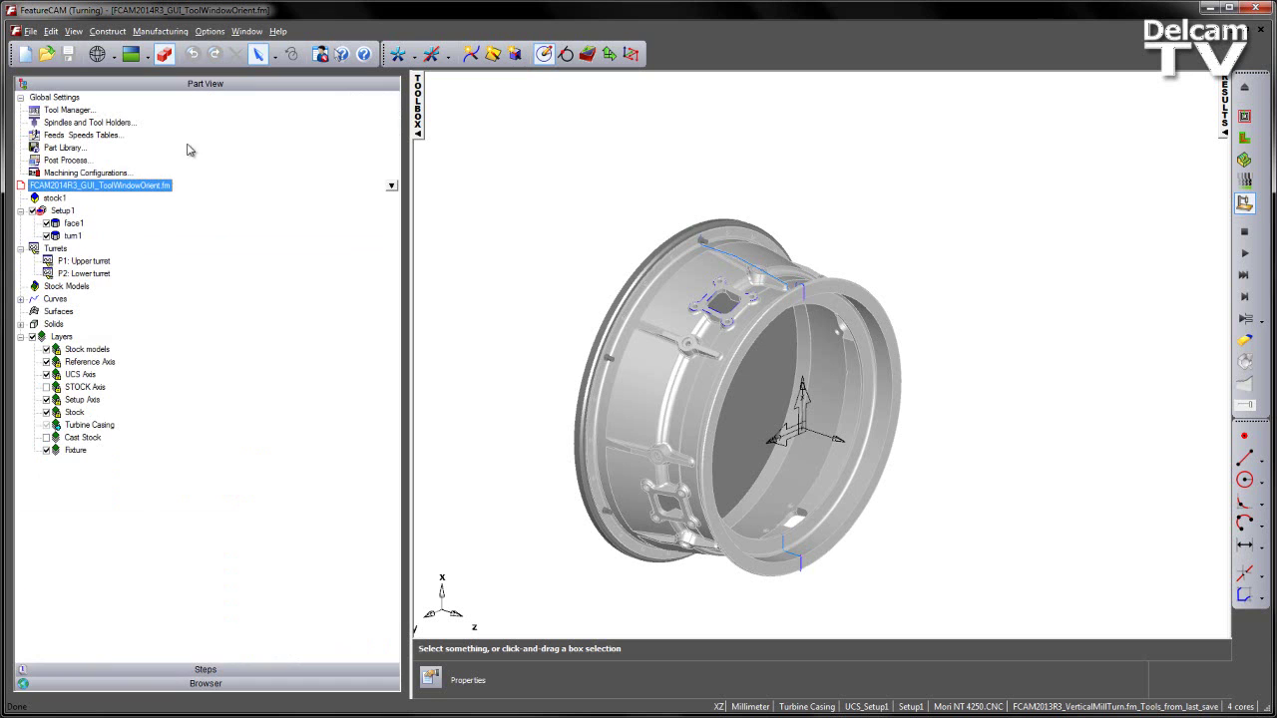
double_click(76, 226)
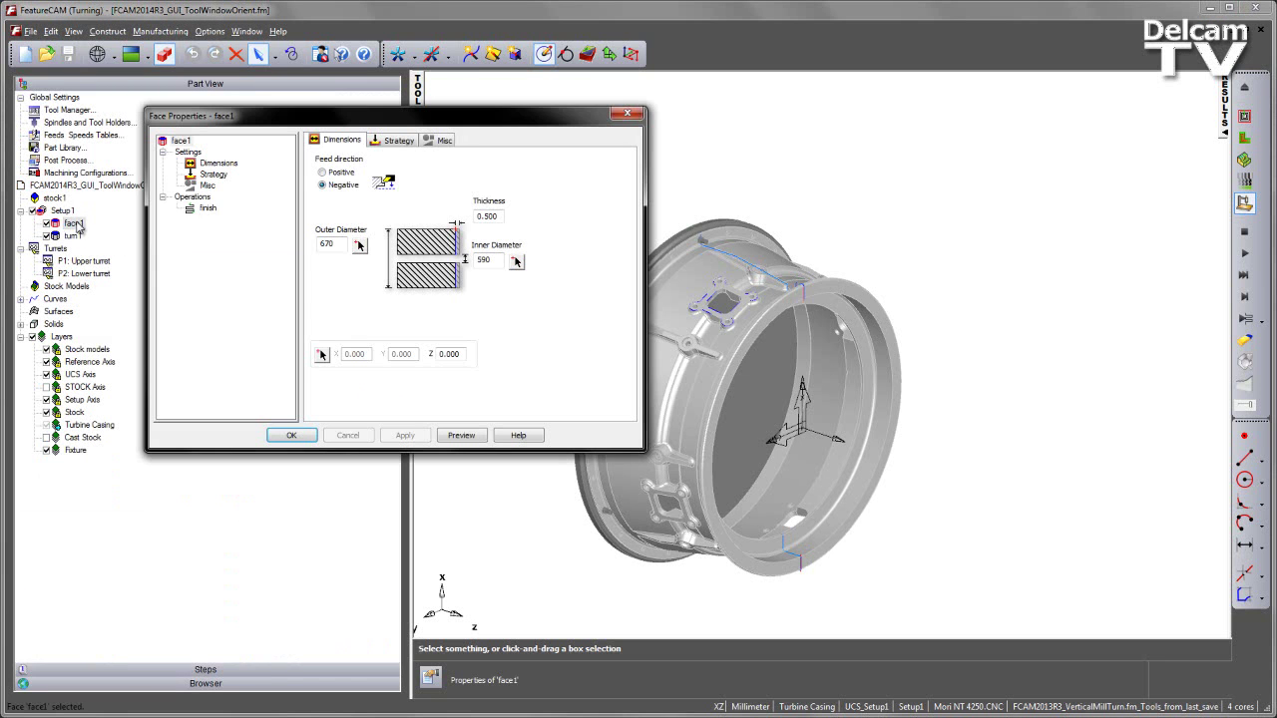
left_click(207, 209)
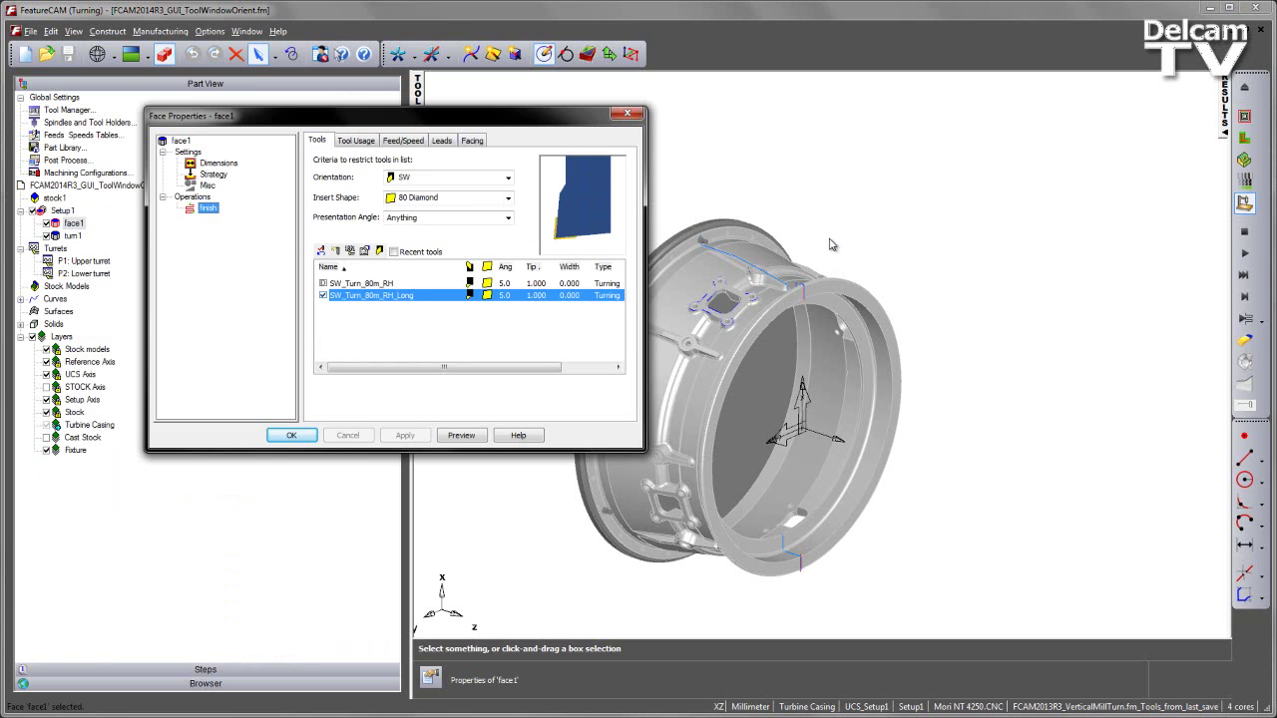
left_click(880, 253)
right_click(946, 267)
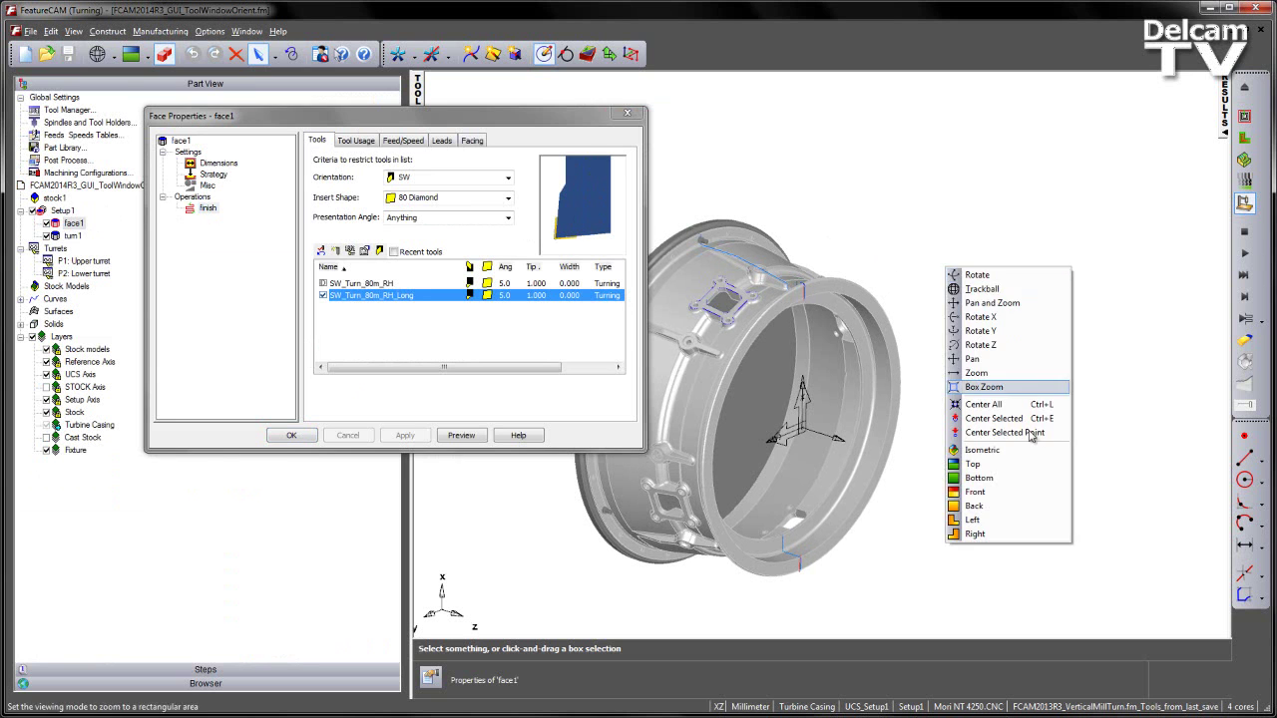
left_click(1031, 466)
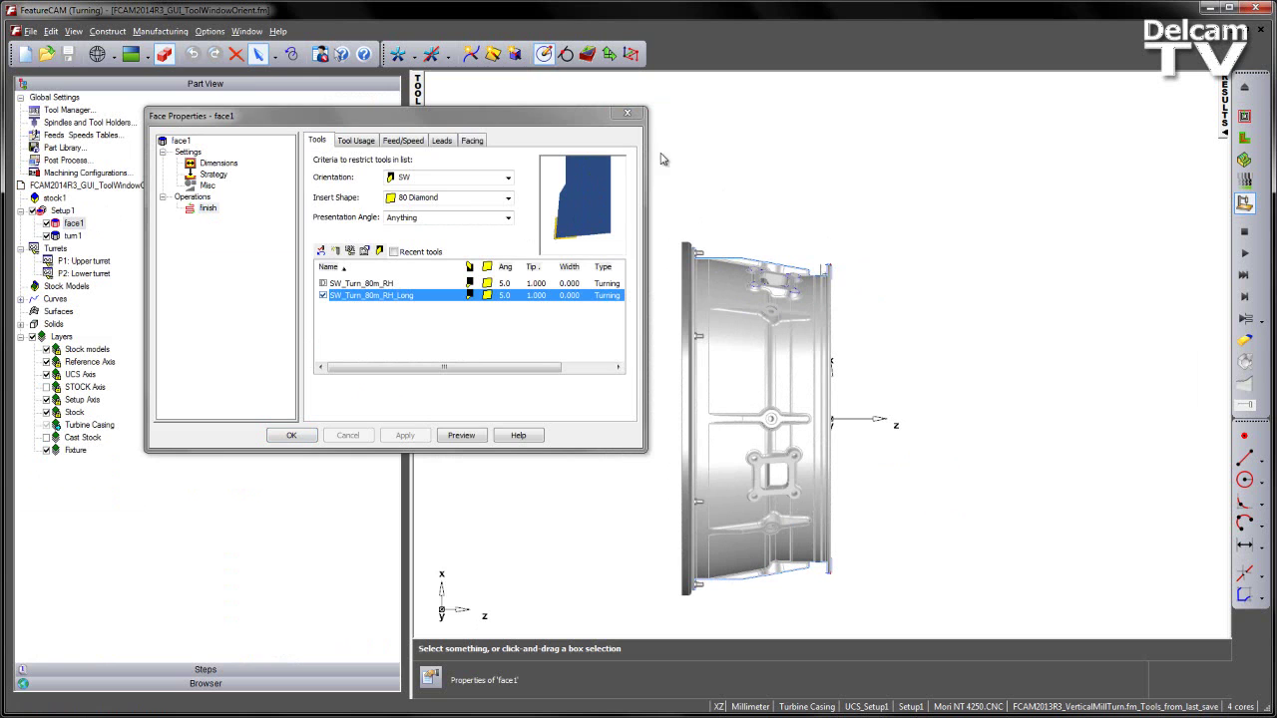
left_click(628, 112)
Switch the post file to DMG DMC 125FD - SIEMENS 840D TURNMILL.CNC.
double_click(966, 708)
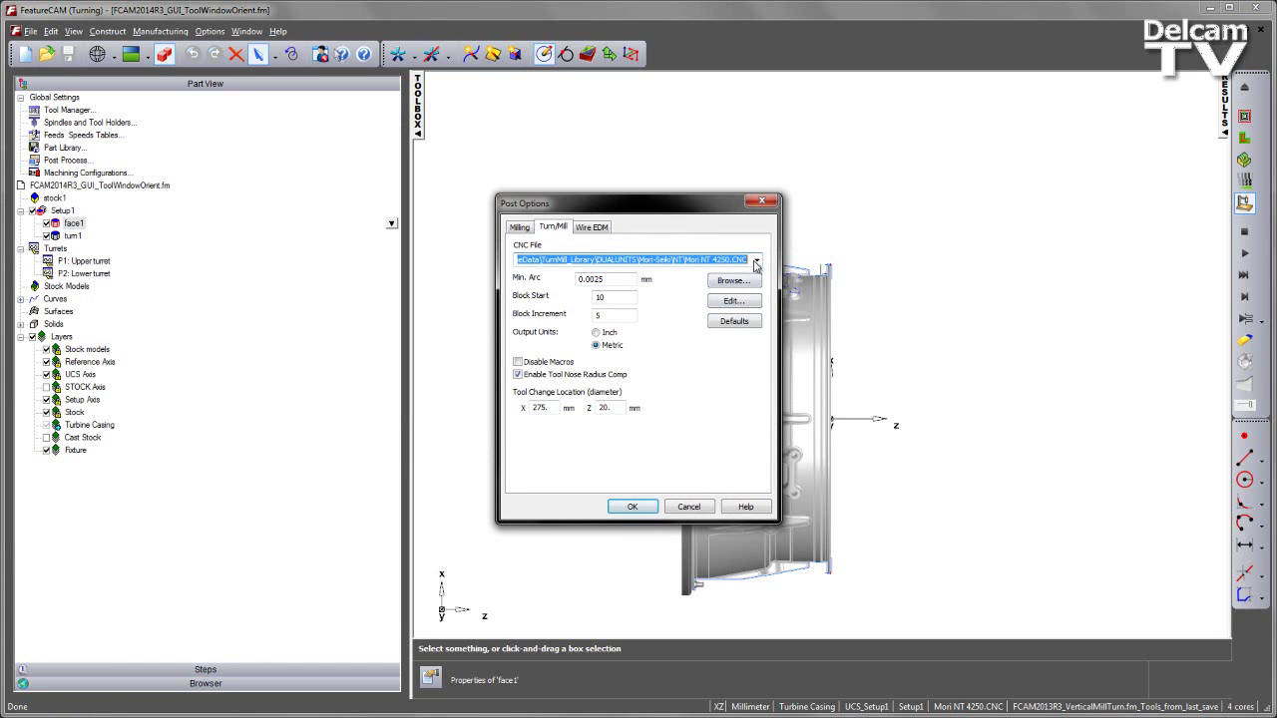
left_click(756, 261)
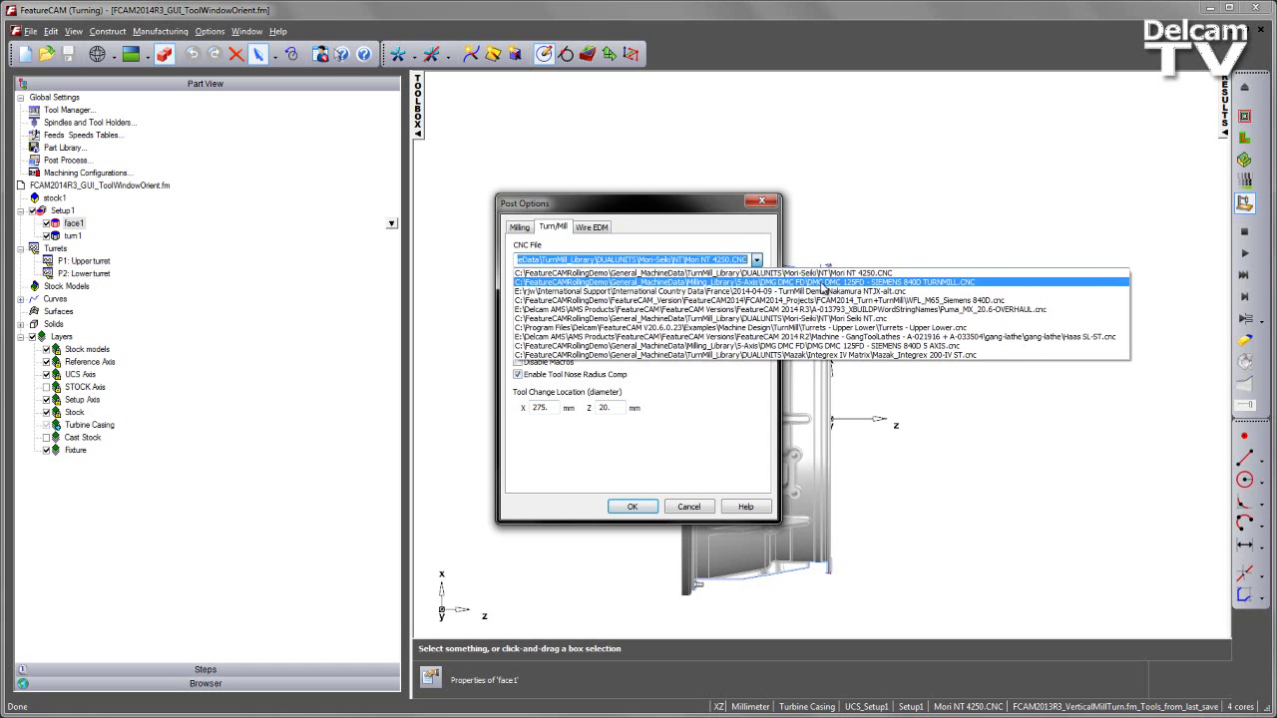
left_click(822, 284)
left_click(639, 507)
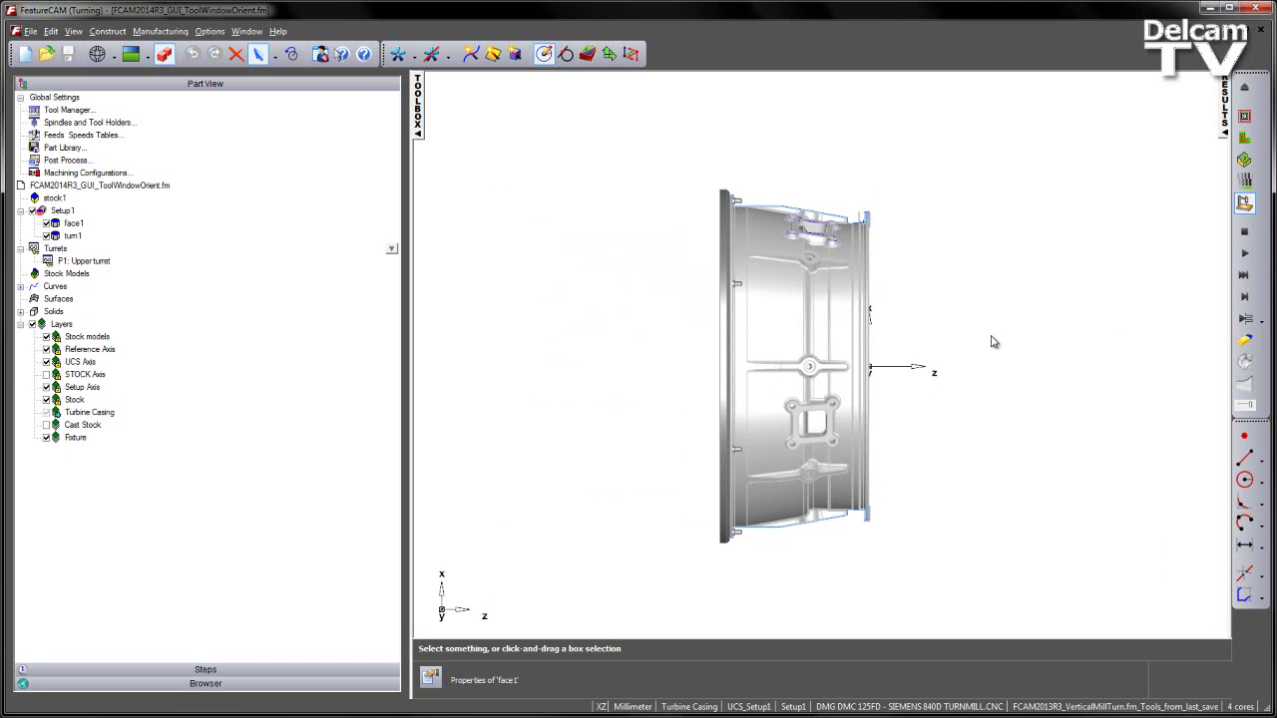
Simulate the casing on the DMG DMC 125FD turn-mill, orbiting, zooming and panning, then clear it.
left_click(1244, 296)
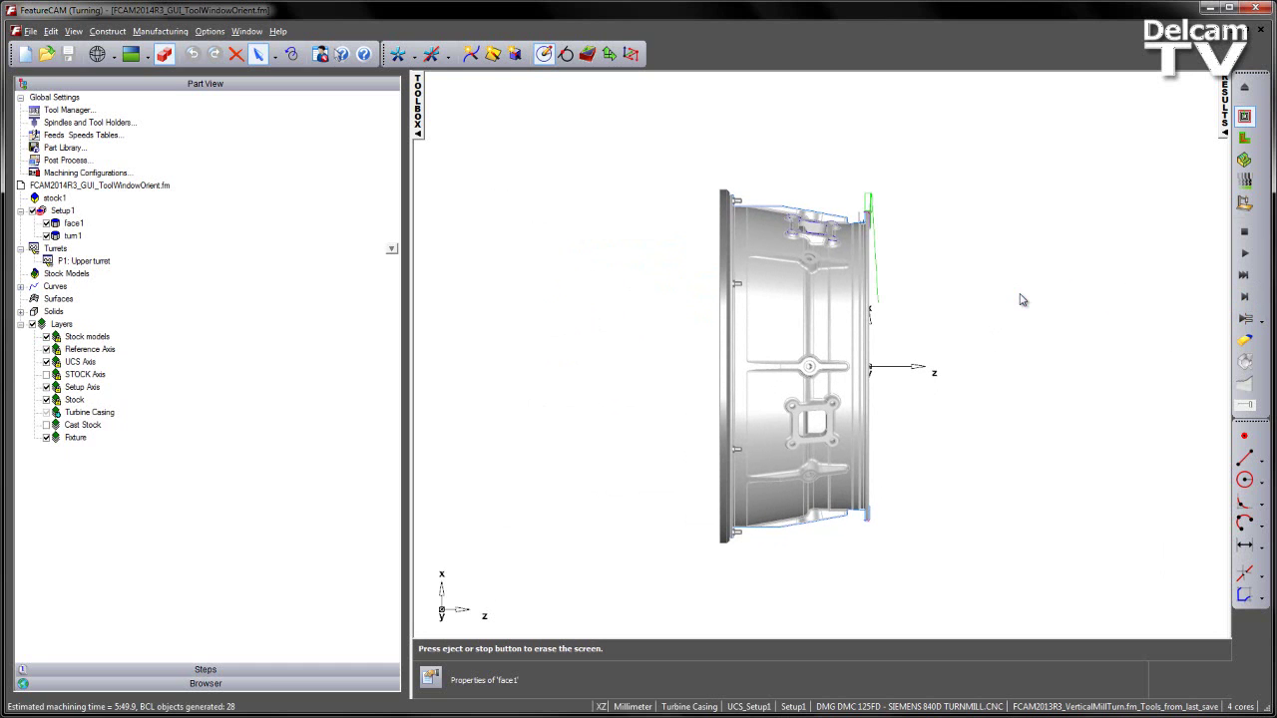
middle_click_drag(676, 297, 789, 231)
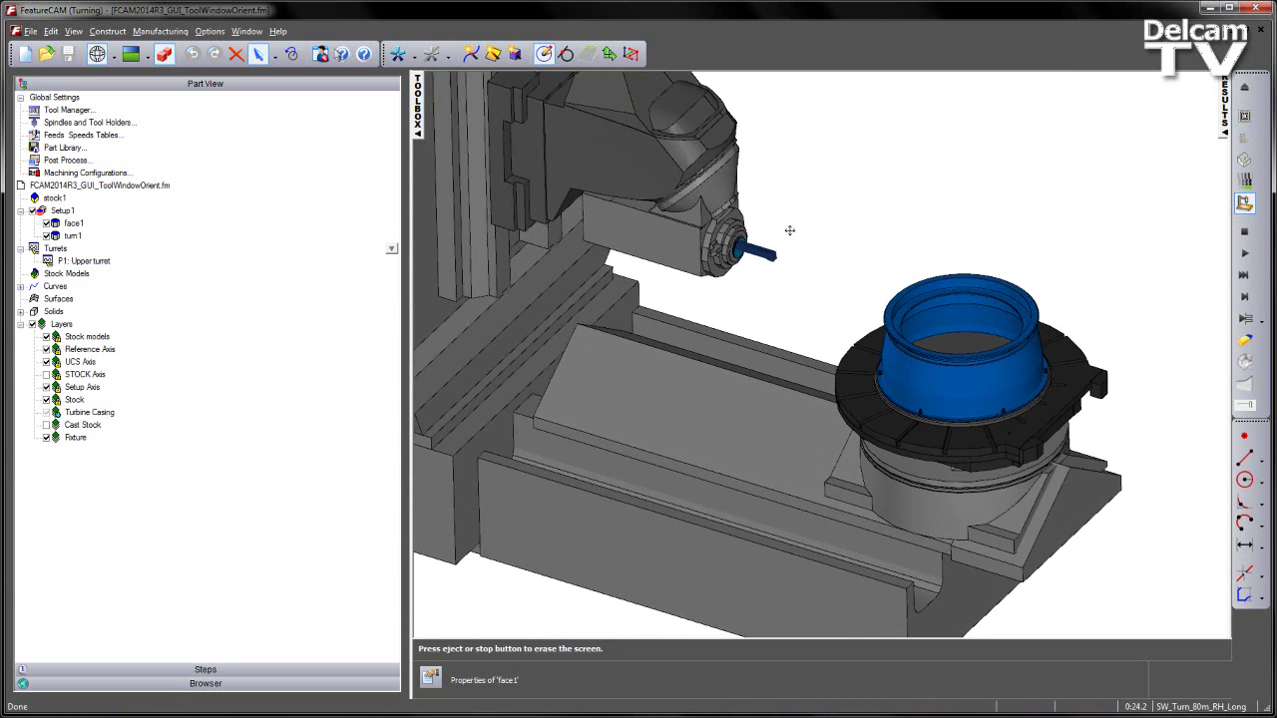
scroll(789, 231, "up", 2)
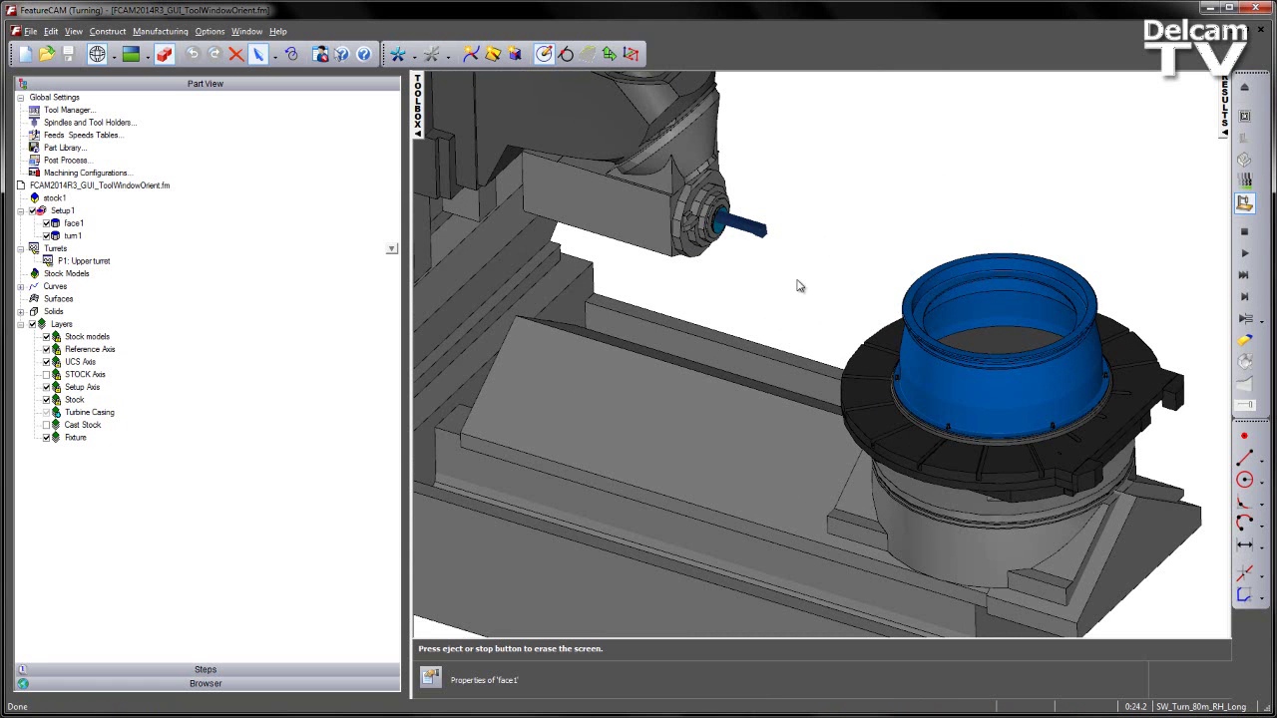
middle_click_drag(987, 346, 957, 311)
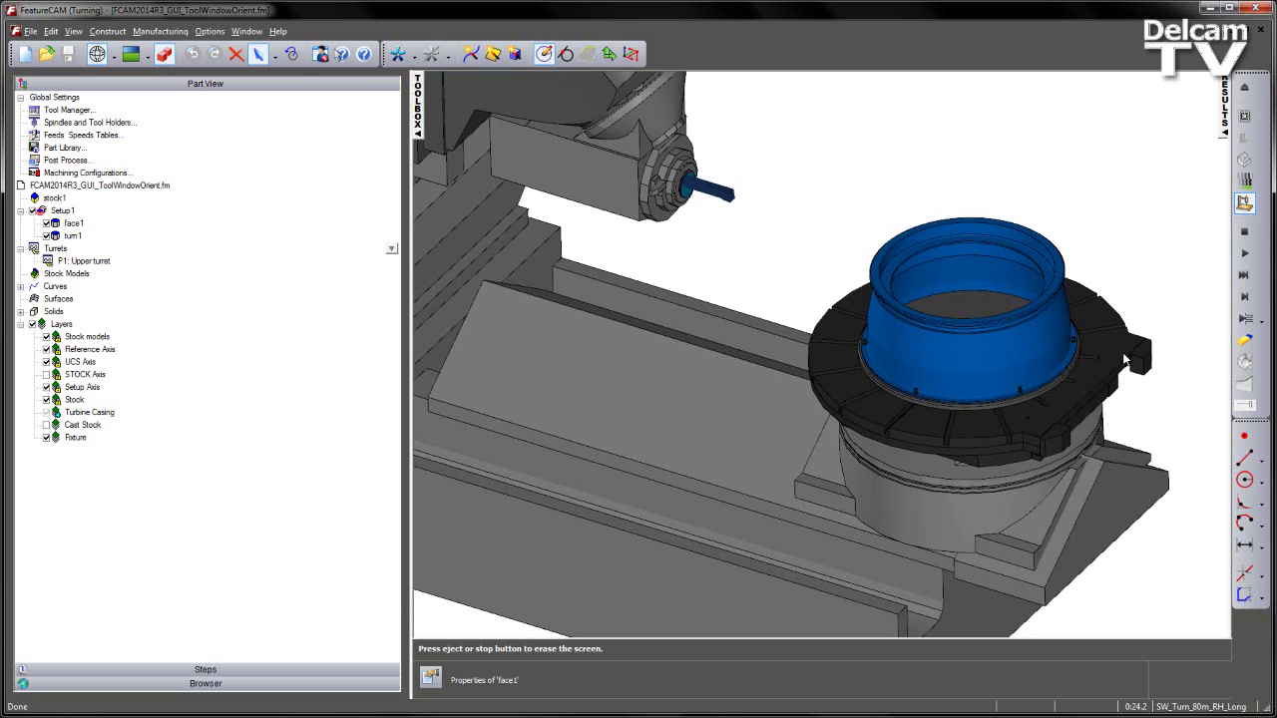
left_click(1246, 233)
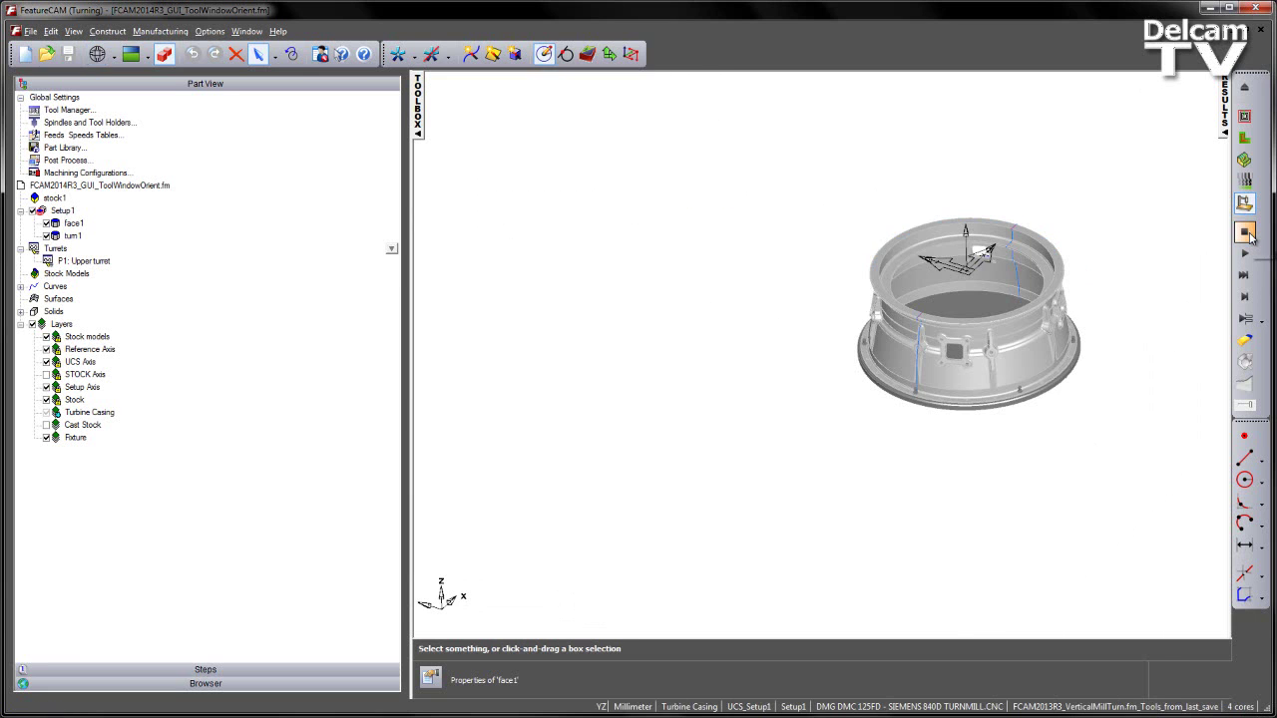
Set the turning machine display to Vertical turret lathe in Options > Viewing, then deselect face1.
left_click(209, 33)
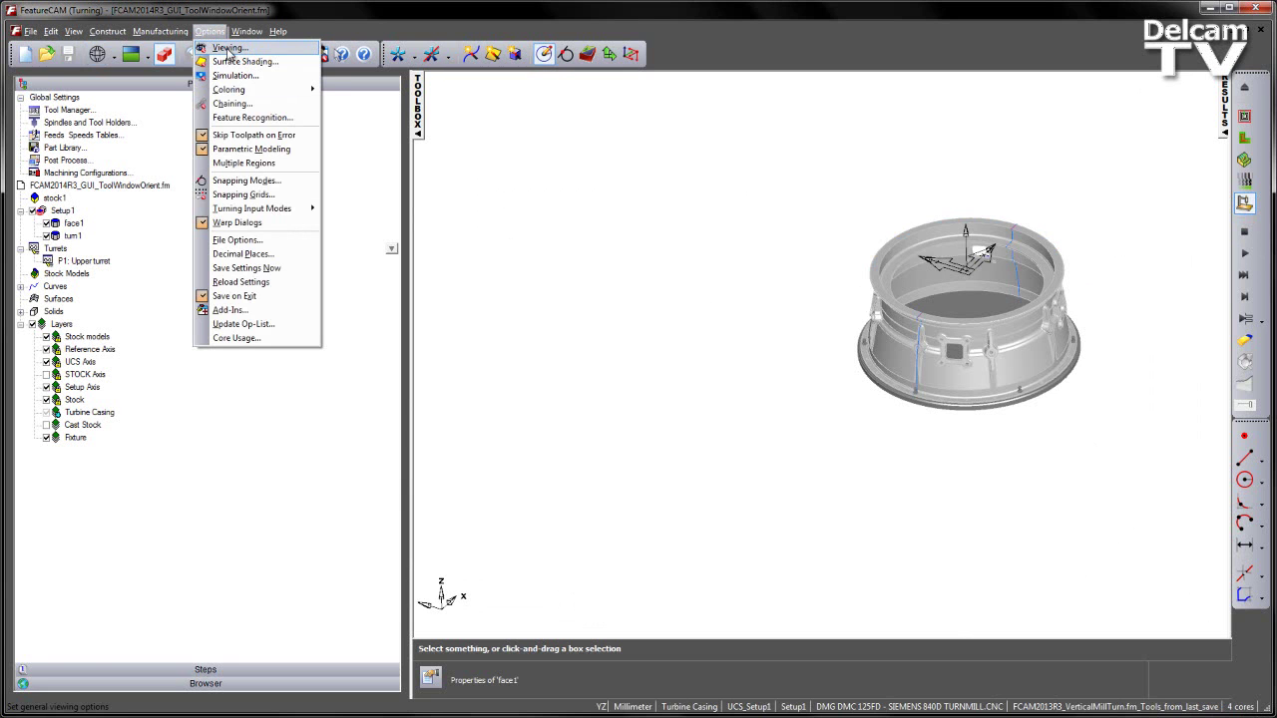
left_click(227, 50)
left_click(585, 279)
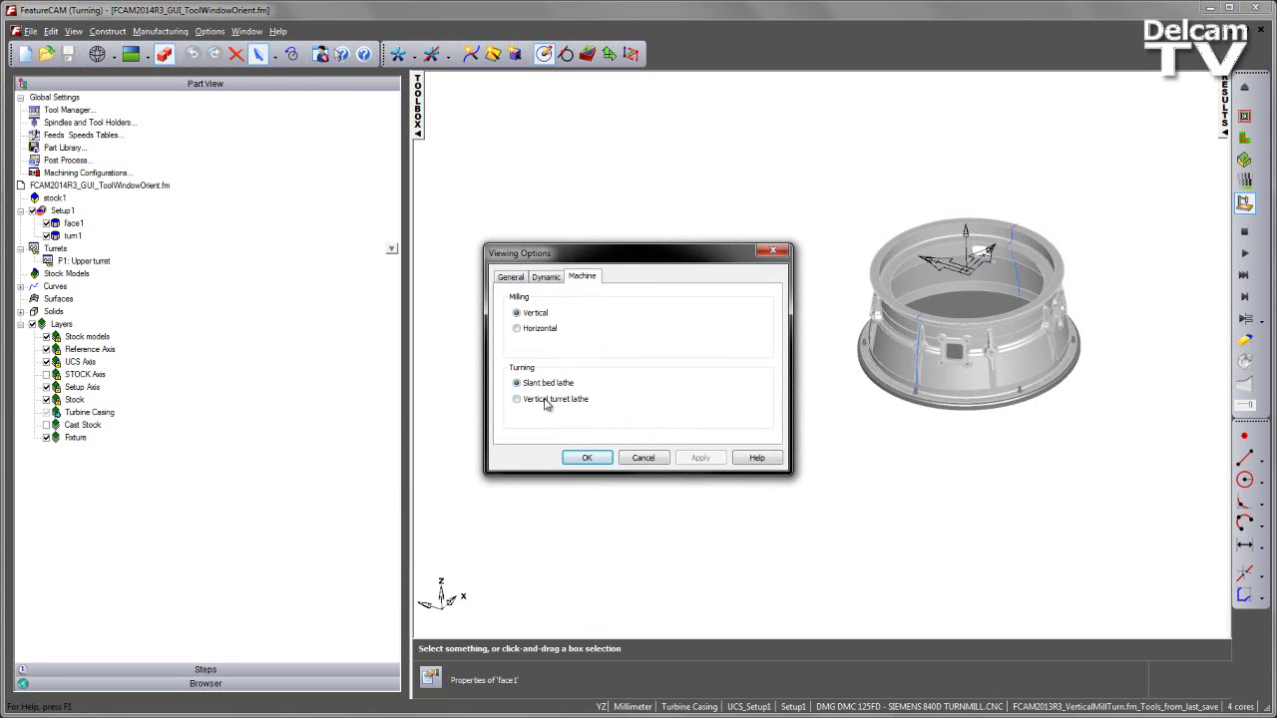
left_click(546, 403)
left_click(586, 457)
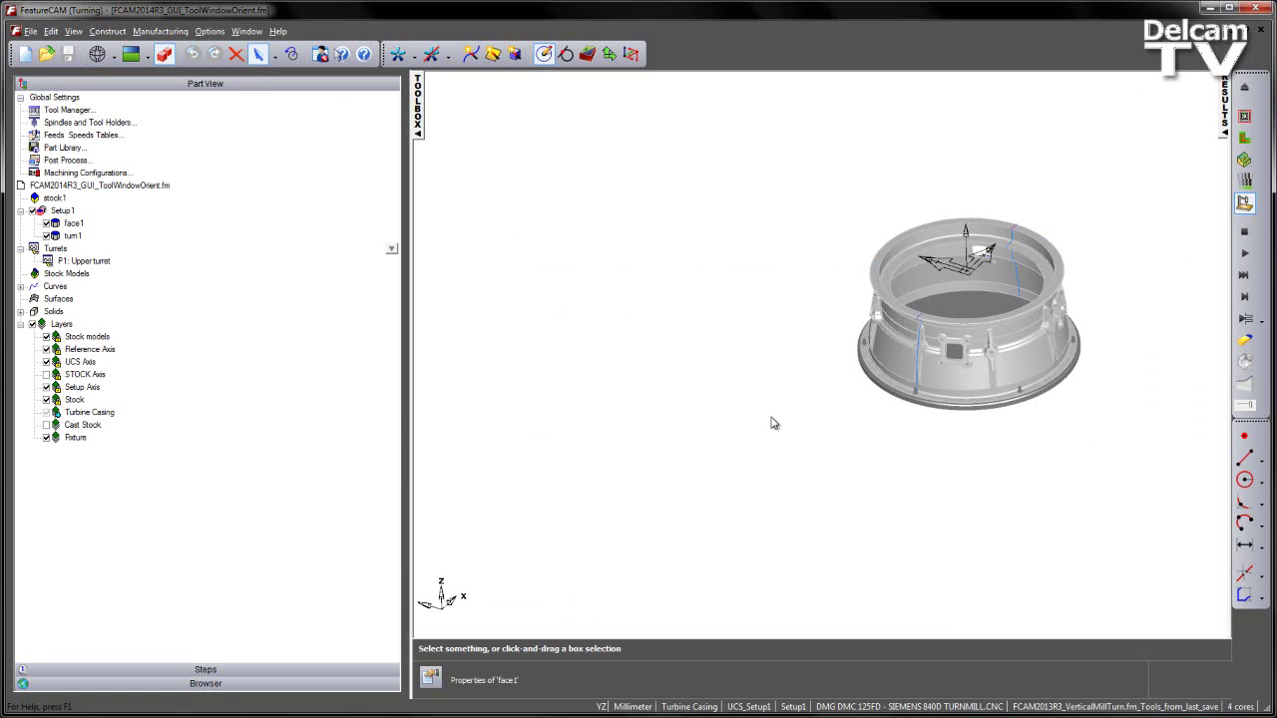
left_click(773, 422)
right_click(773, 421)
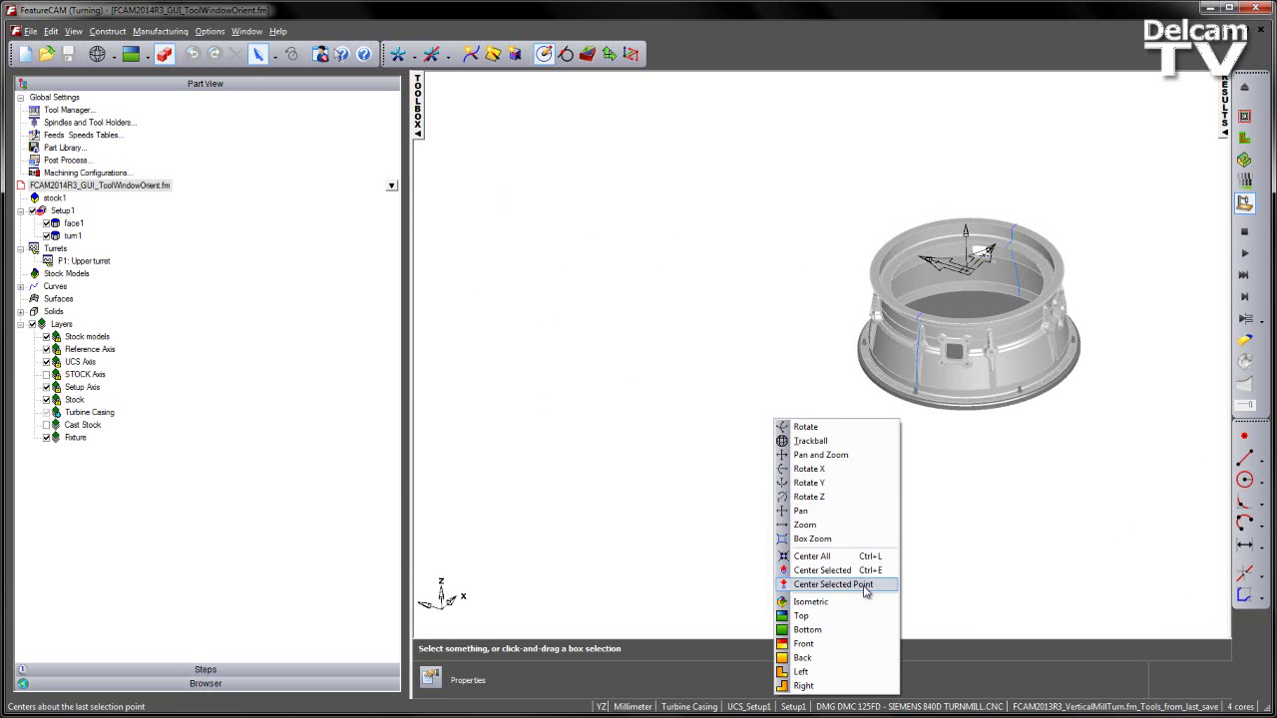
Go to Top view, Center All, then Back view, and rotate 90° about Z three times.
left_click(860, 616)
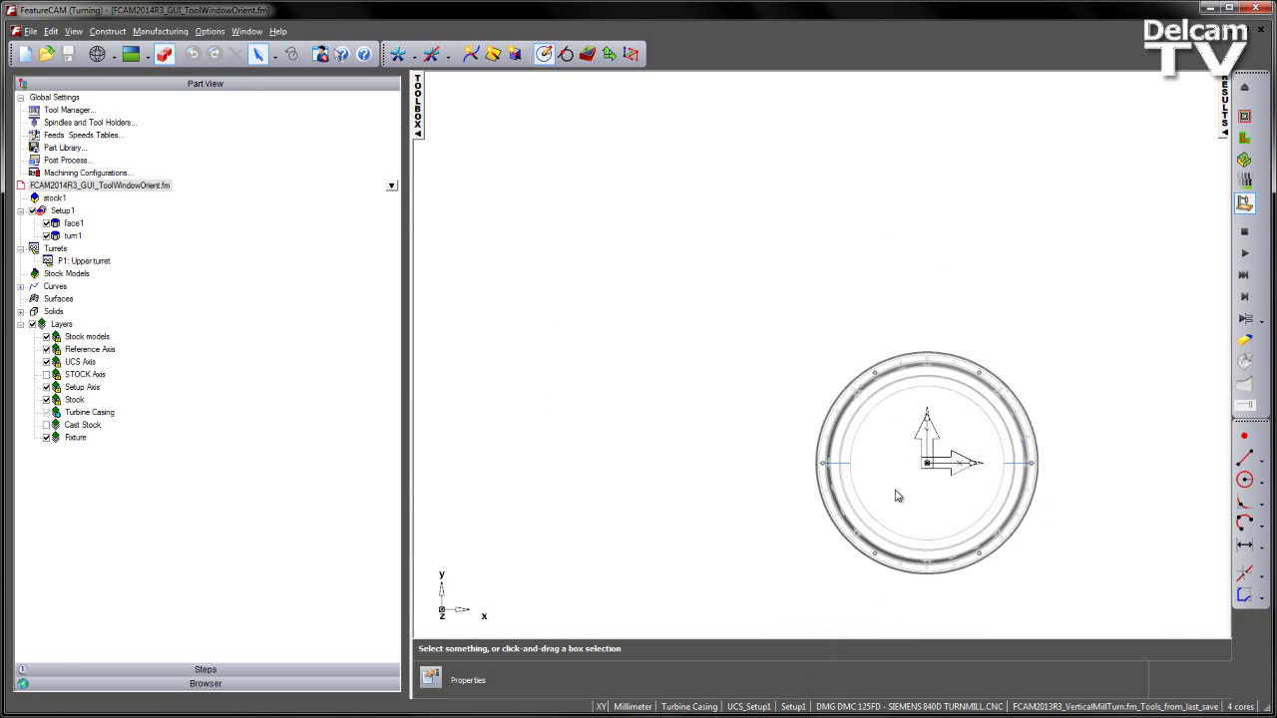
right_click(1072, 313)
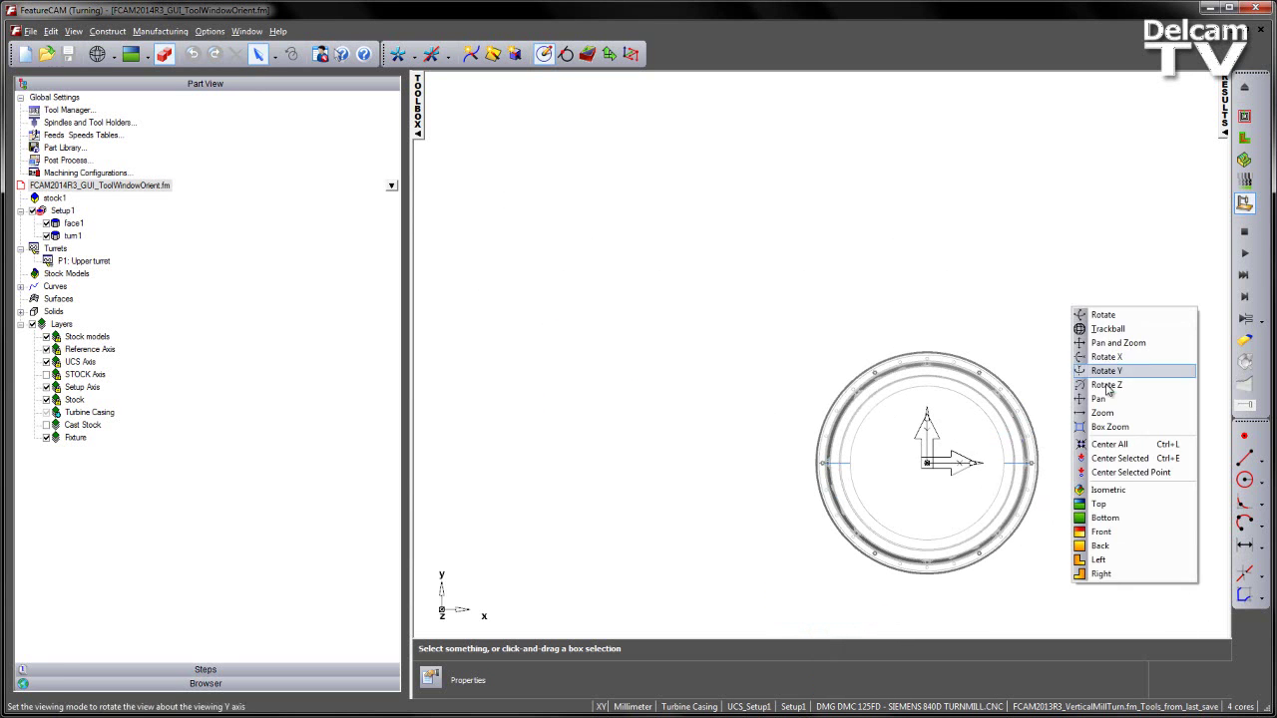
left_click(1135, 445)
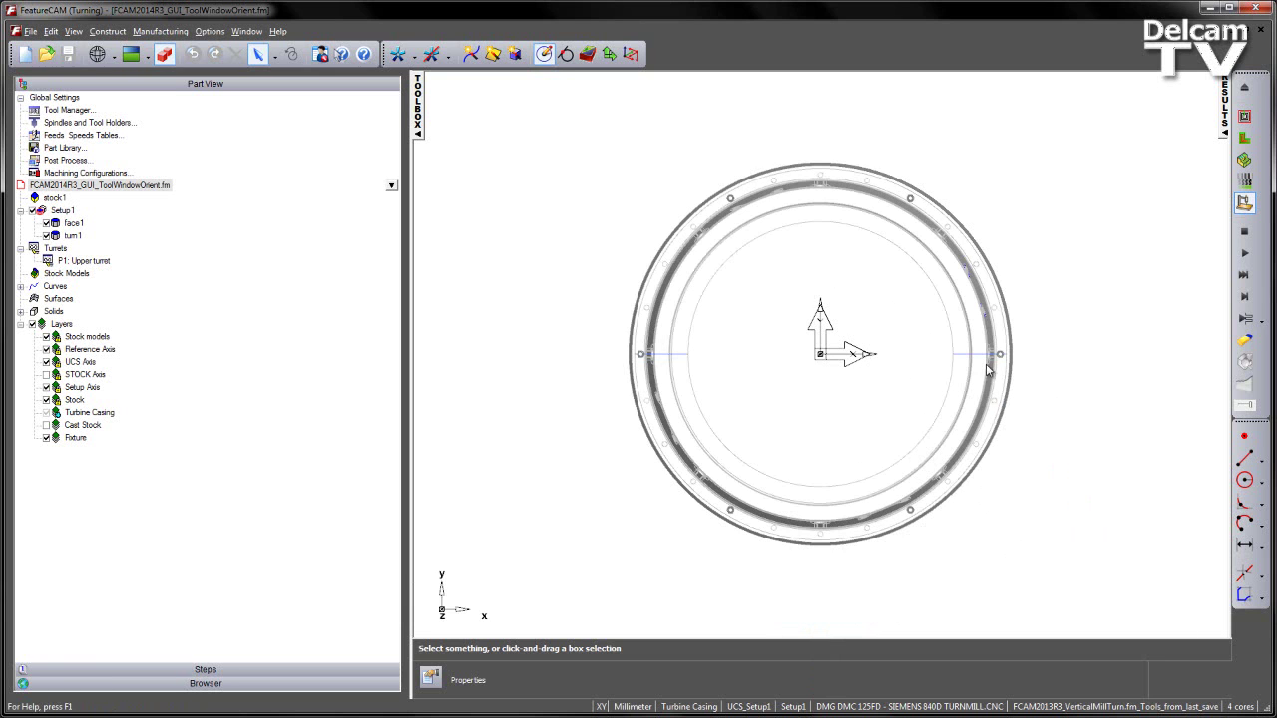
right_click(1084, 253)
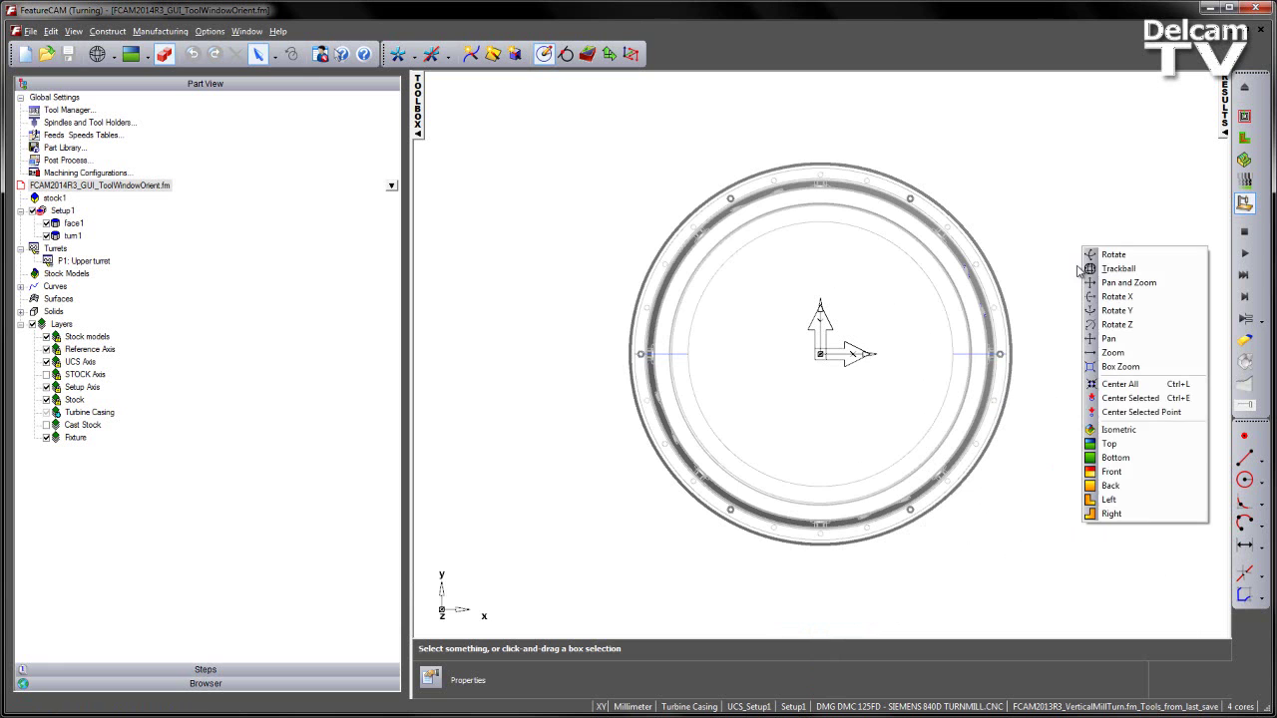
left_click(1110, 485)
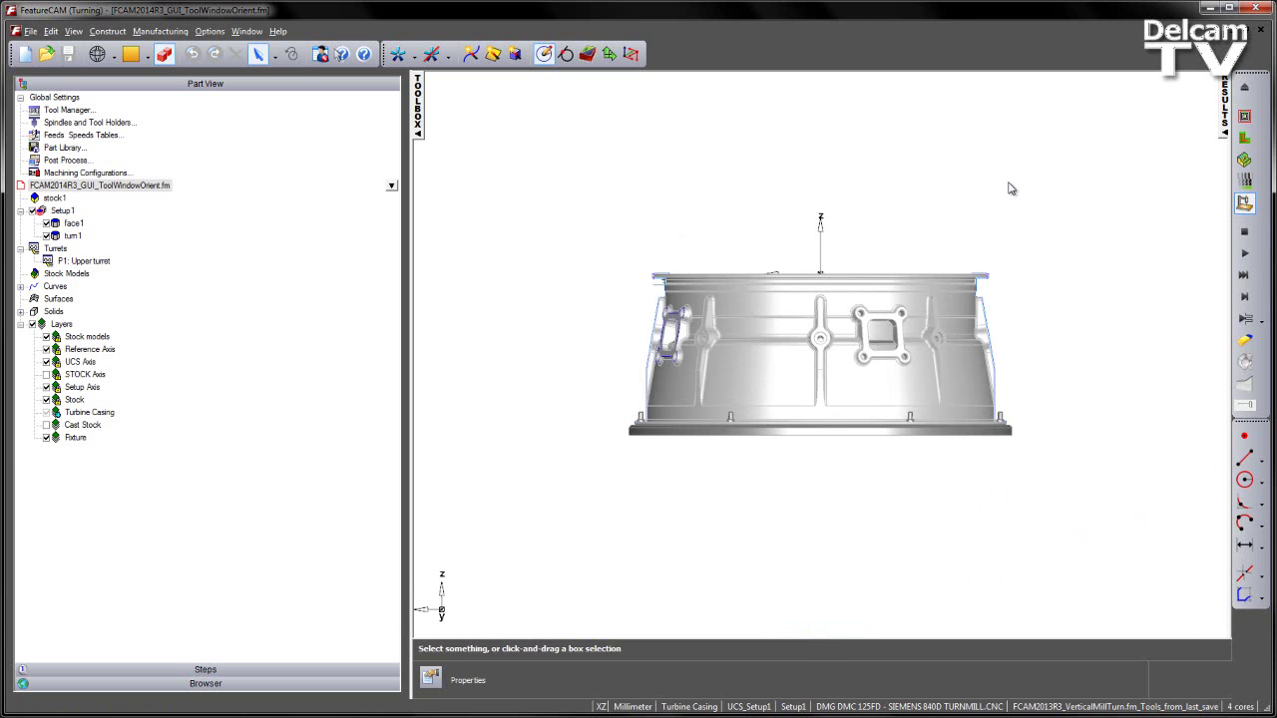
key("Left")
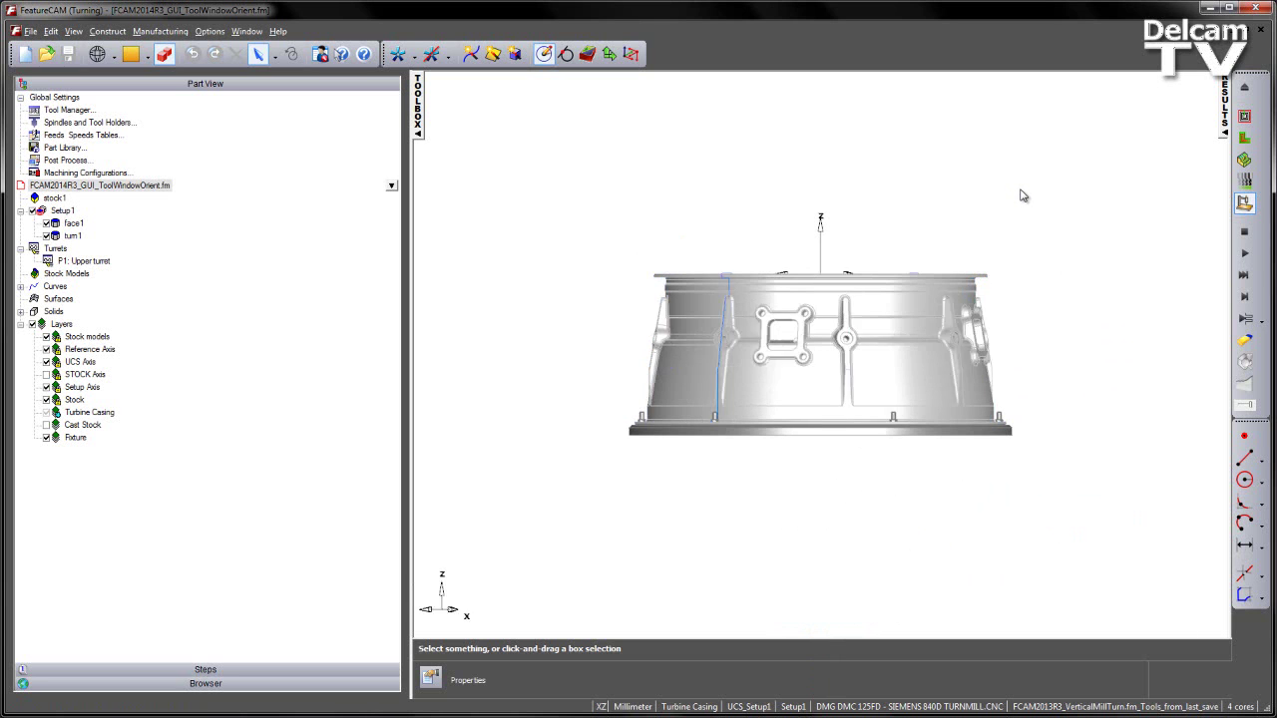
key("Left")
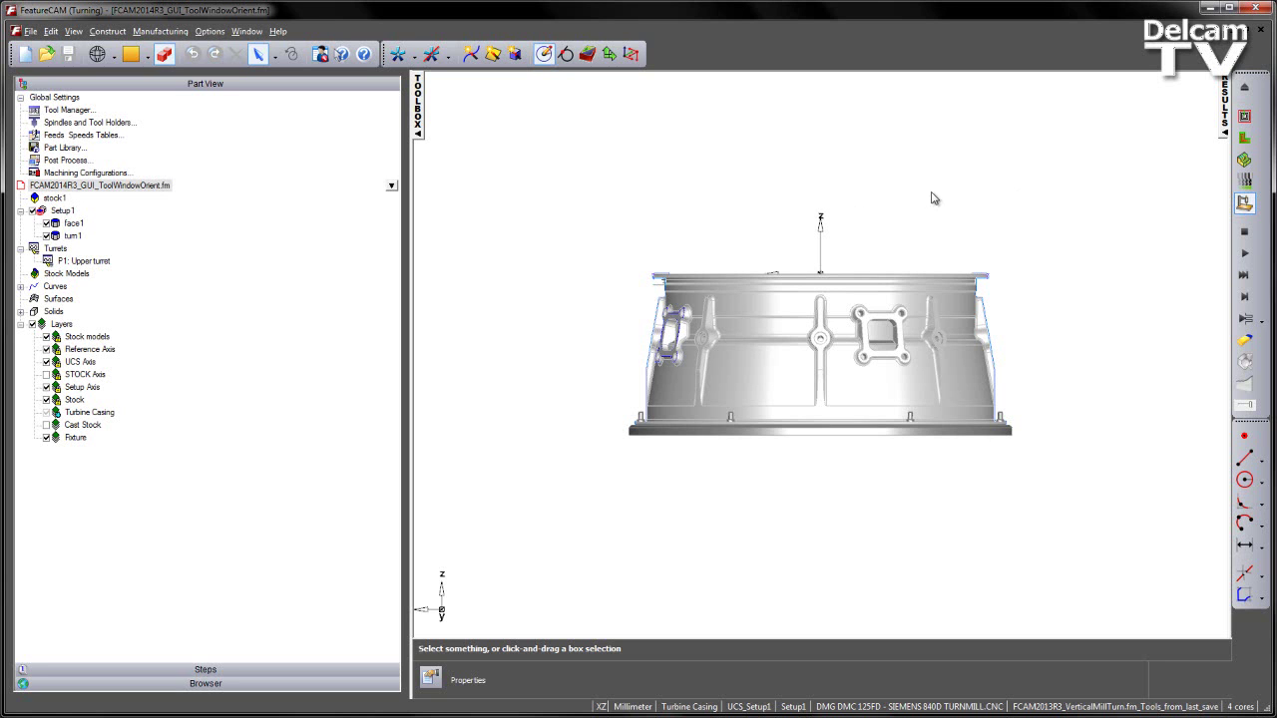
key("Left")
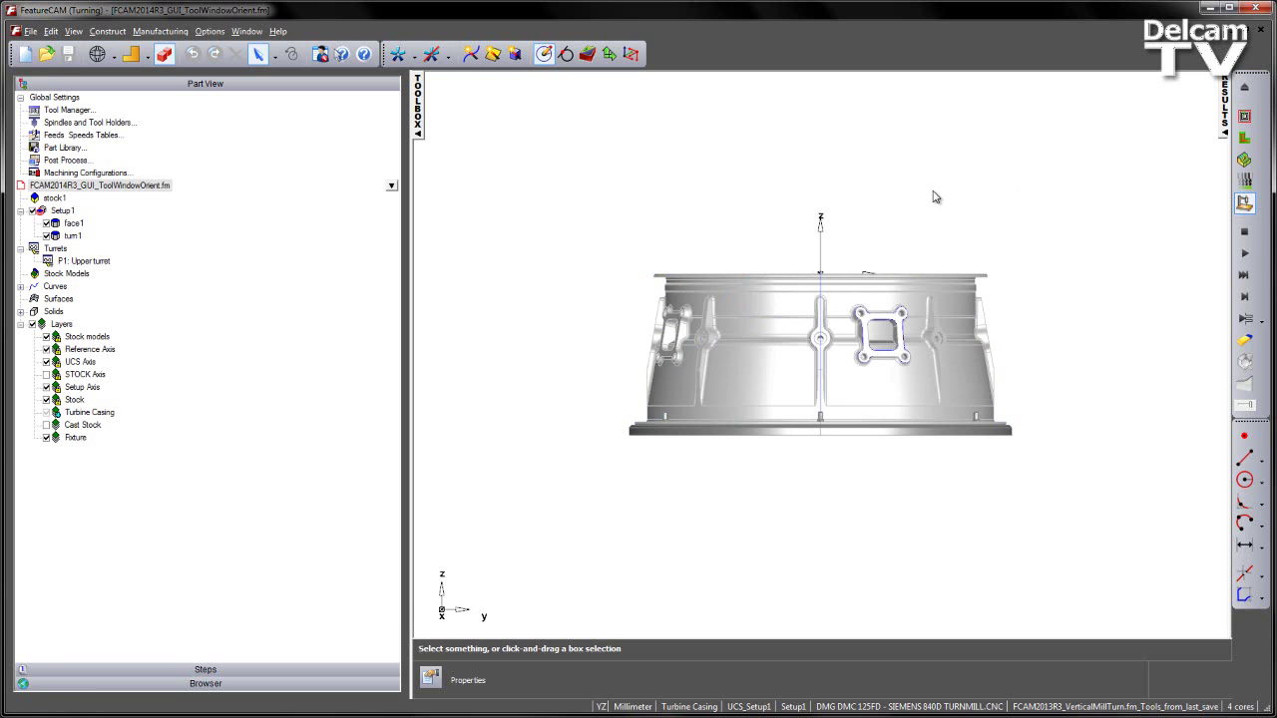
left_click(1244, 297)
middle_click_drag(1111, 305, 1005, 318)
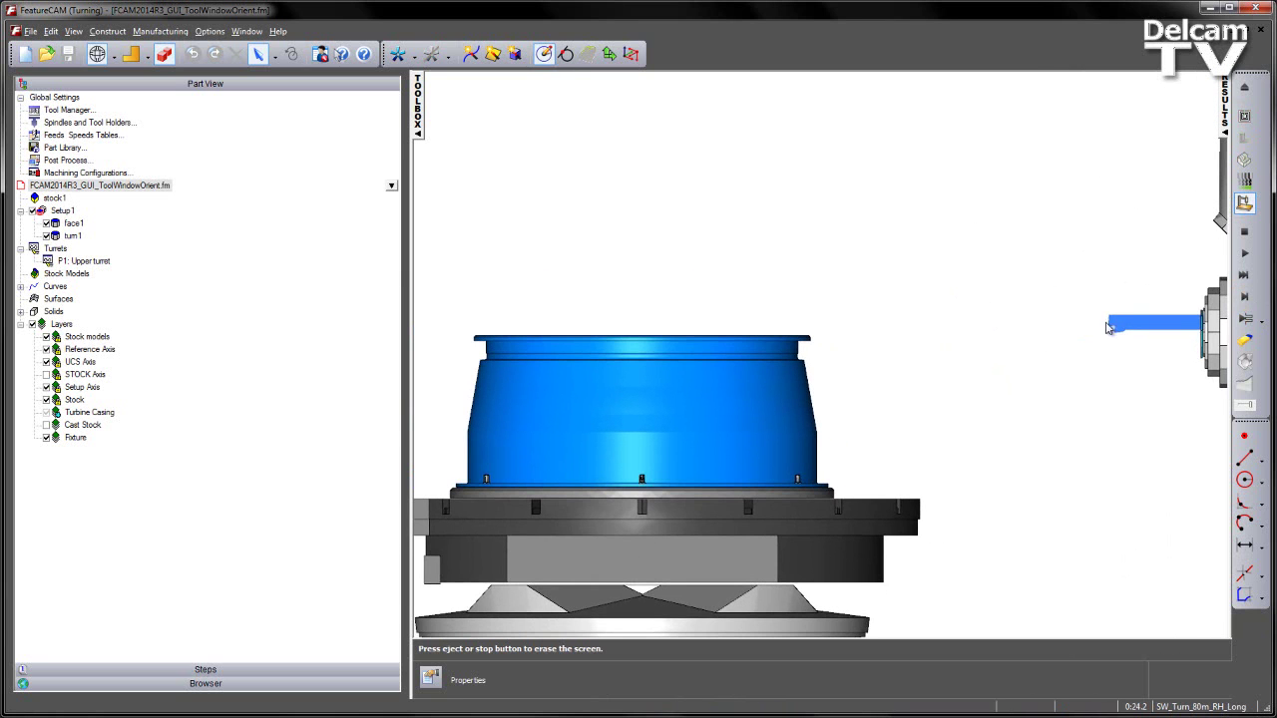
left_click(1246, 297)
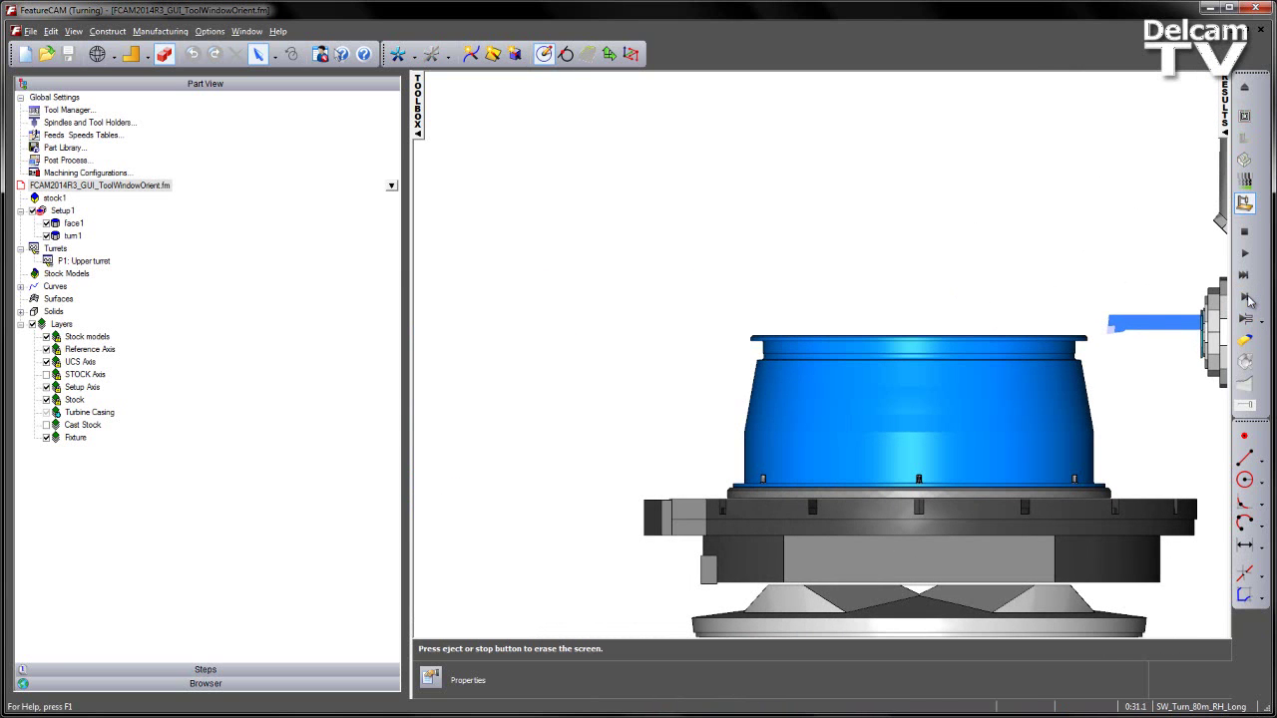
middle_click_drag(1063, 288, 995, 252)
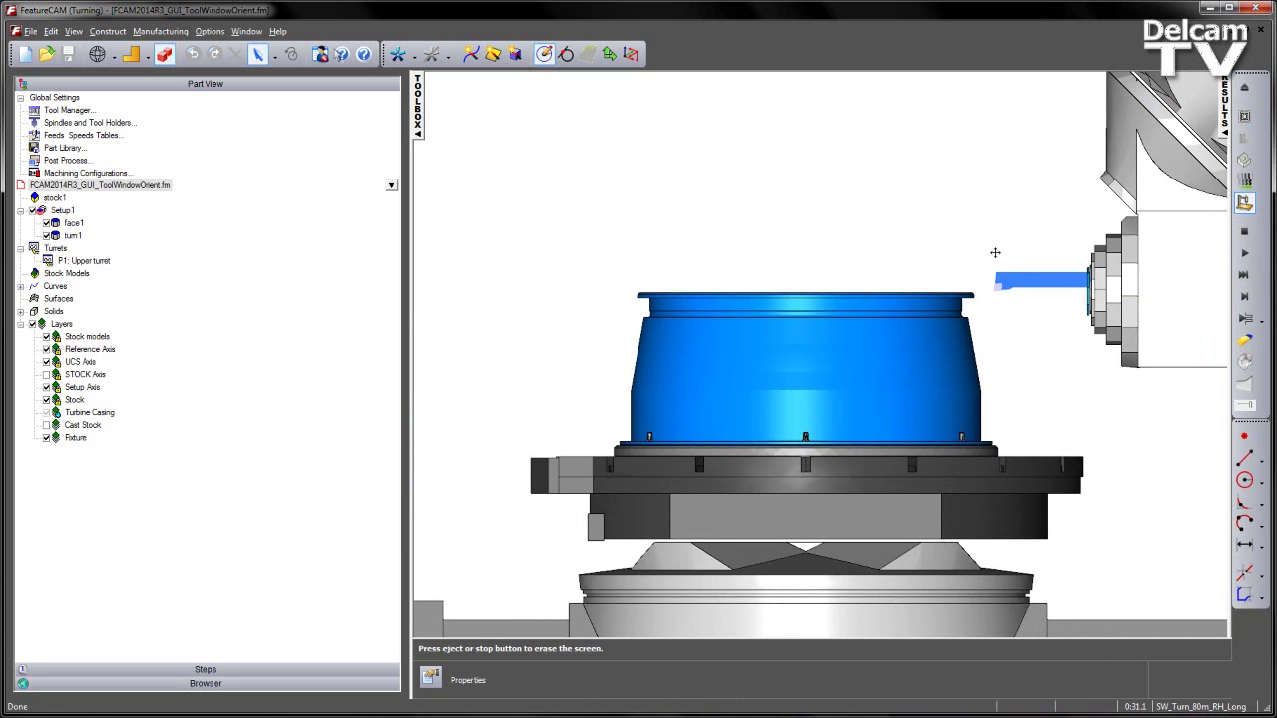
left_click(1244, 231)
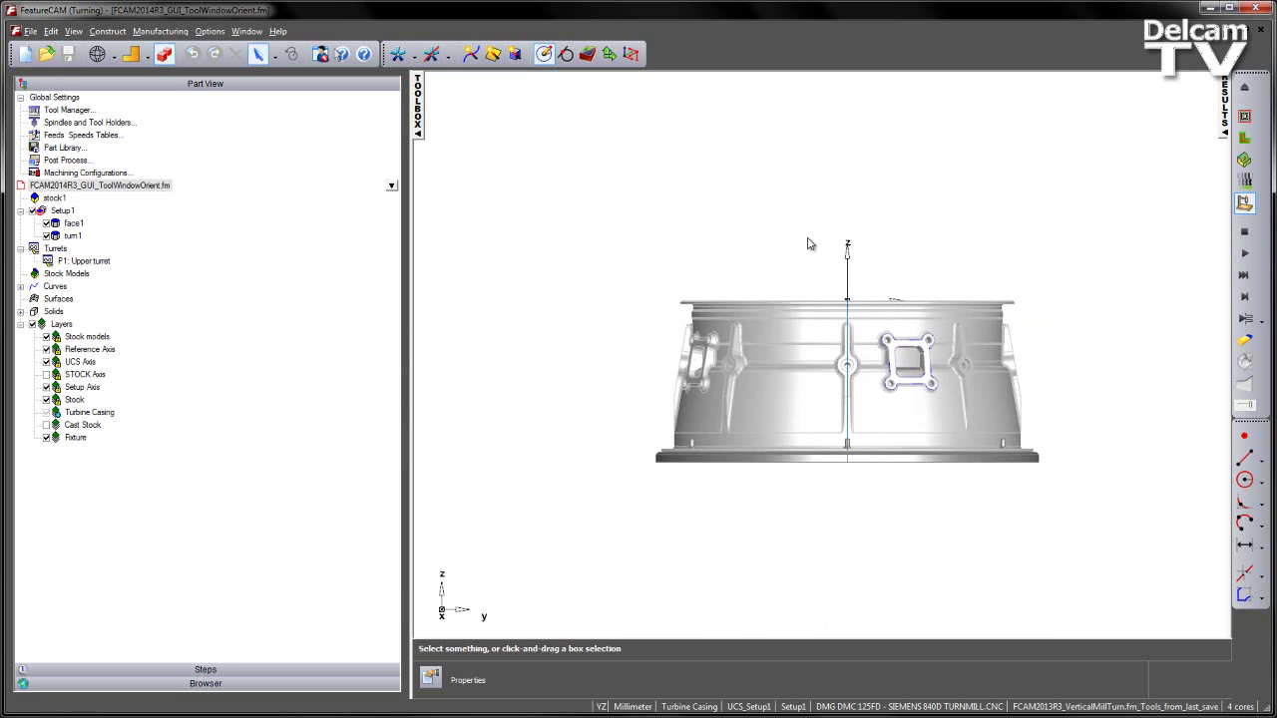
Open face1's properties and list the finish operation's tools, with SW_Turn_80m_RH_Long checked.
double_click(75, 223)
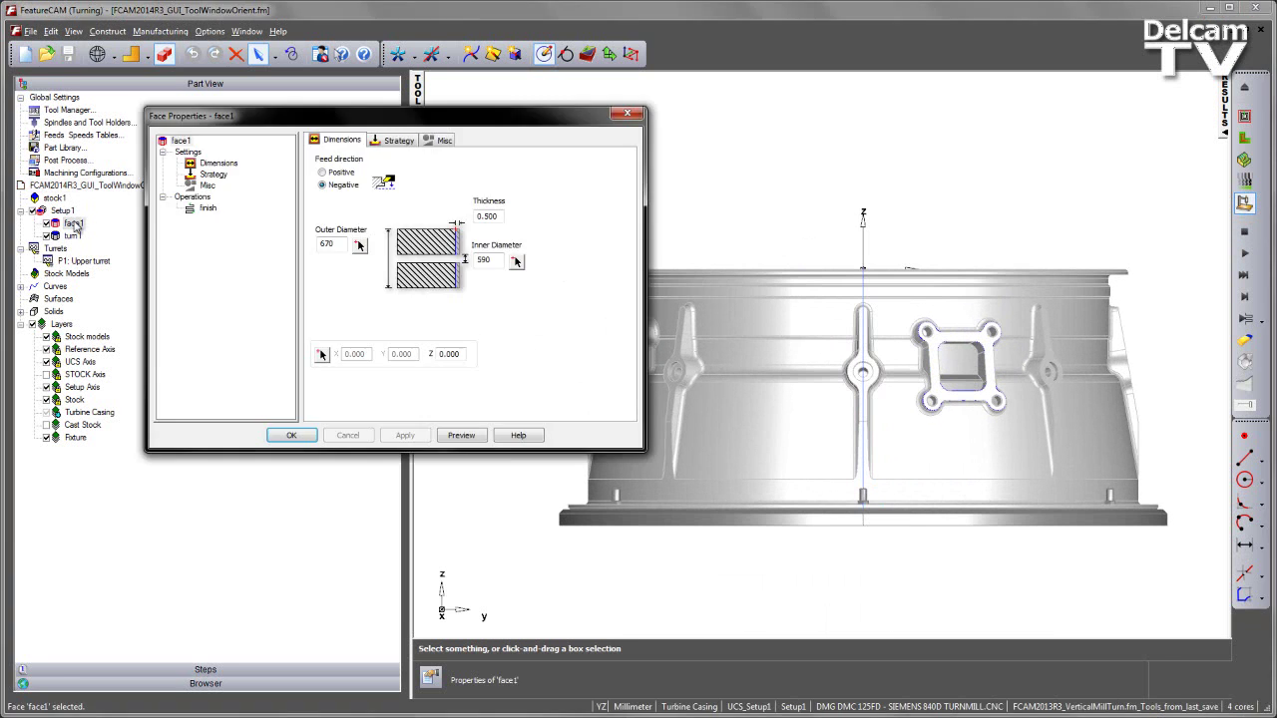
left_click(207, 209)
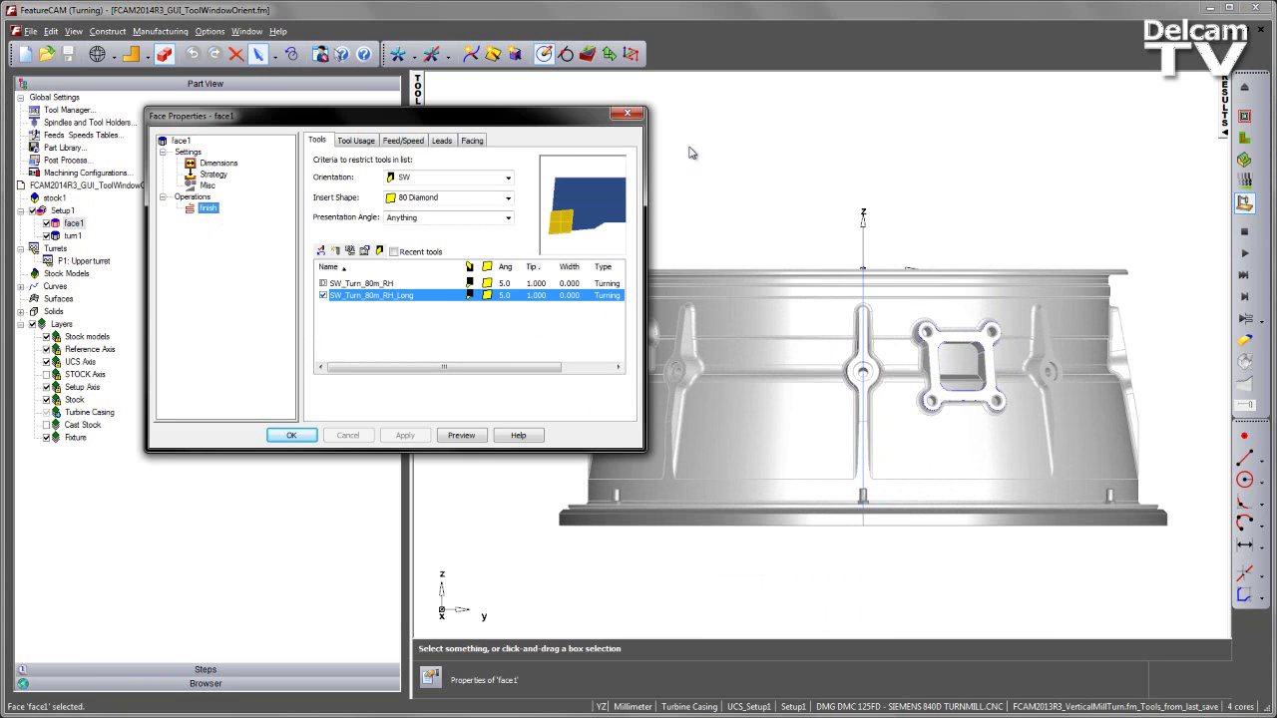